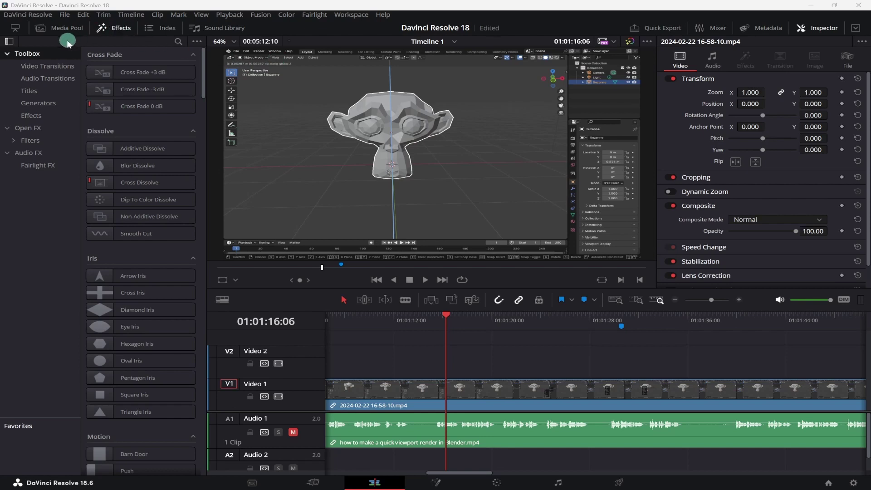
- Drop a Text title onto Video 2 above the Blender clip at the playhead
click(46, 92)
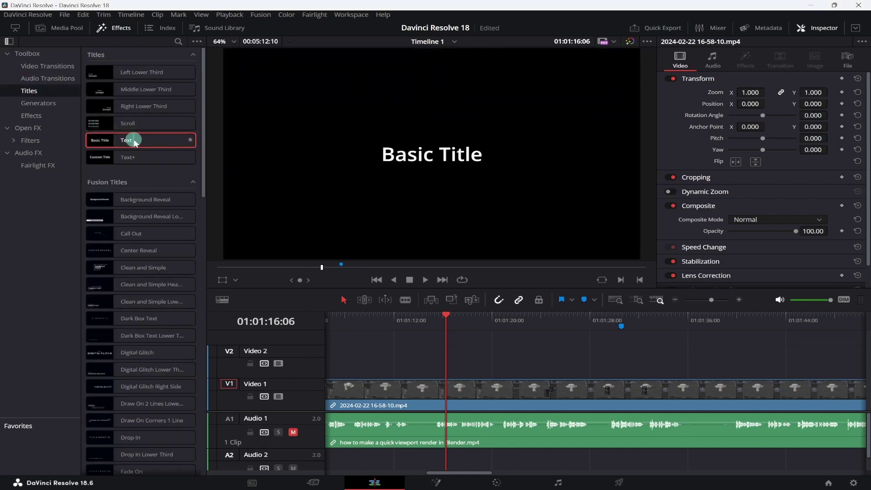
drag(135, 142, 449, 376)
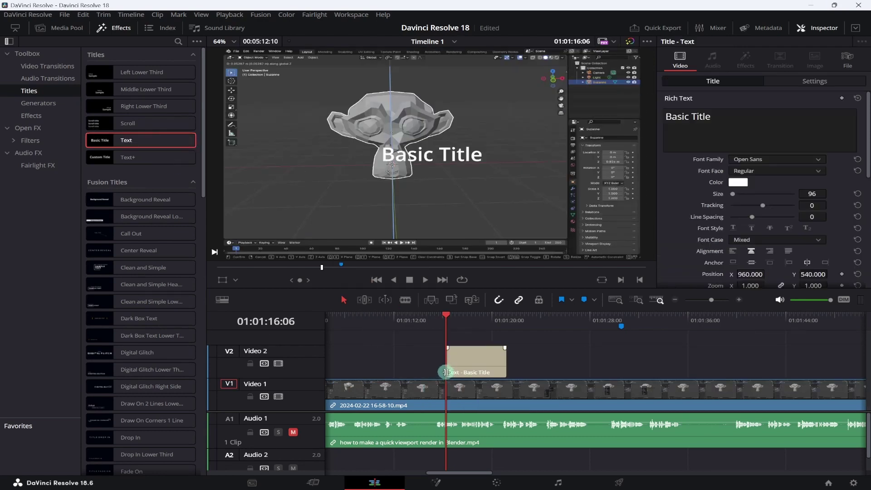
click(473, 364)
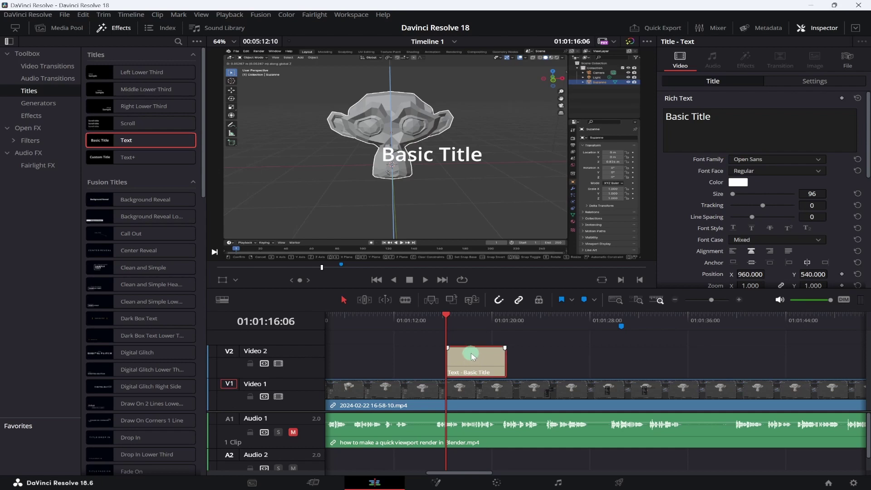
drag(450, 315, 469, 326)
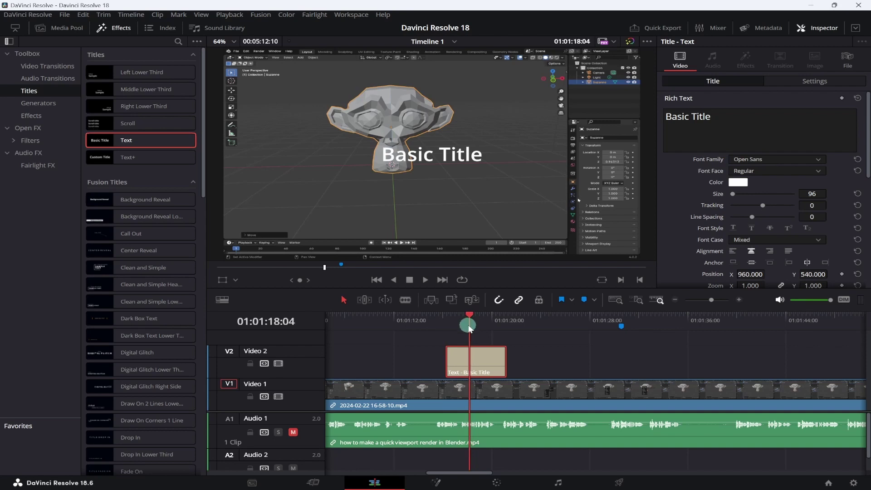
- Delete the 'Basic Title' text from the title's Rich Text
click(719, 115)
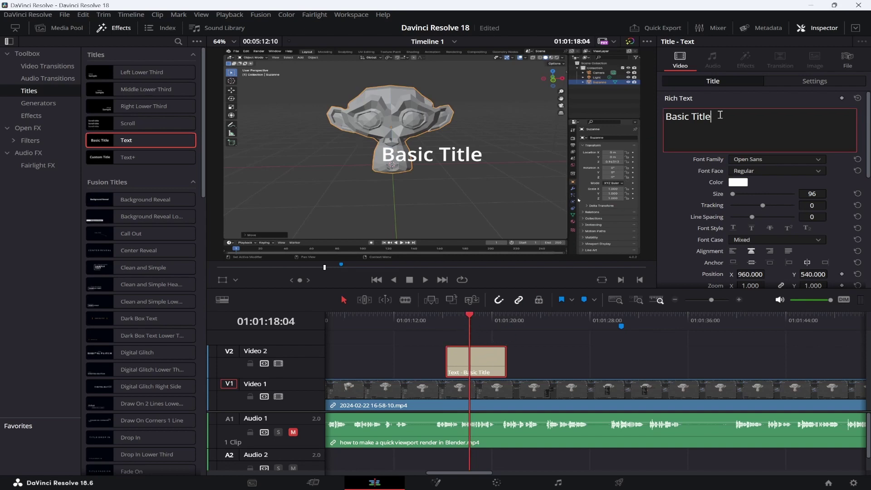
click(716, 116)
key(BackSpace)
key(BackSpace)
key(BackSpace)
key(BackSpace)
key(BackSpace)
key(BackSpace)
key(BackSpace)
key(BackSpace)
key(BackSpace)
key(BackSpace)
key(BackSpace)
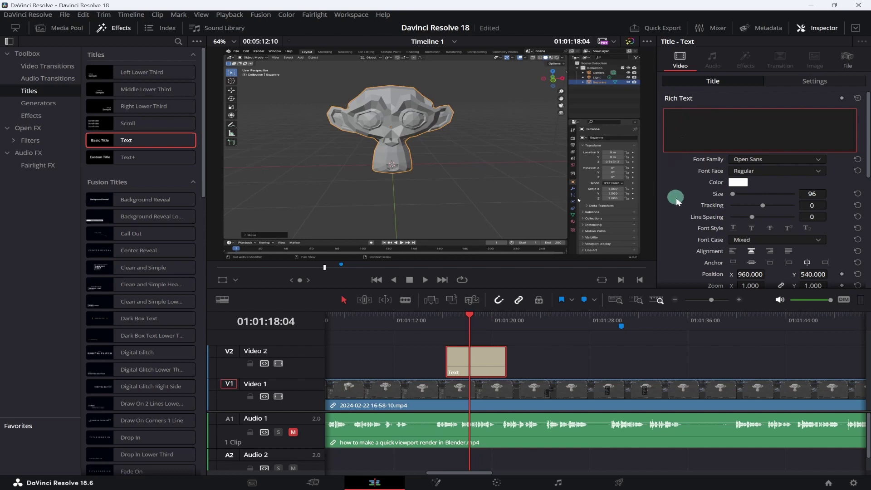
- Set the title background's outline colour to yellow (#ffff00)
scroll(673, 246, down, 10)
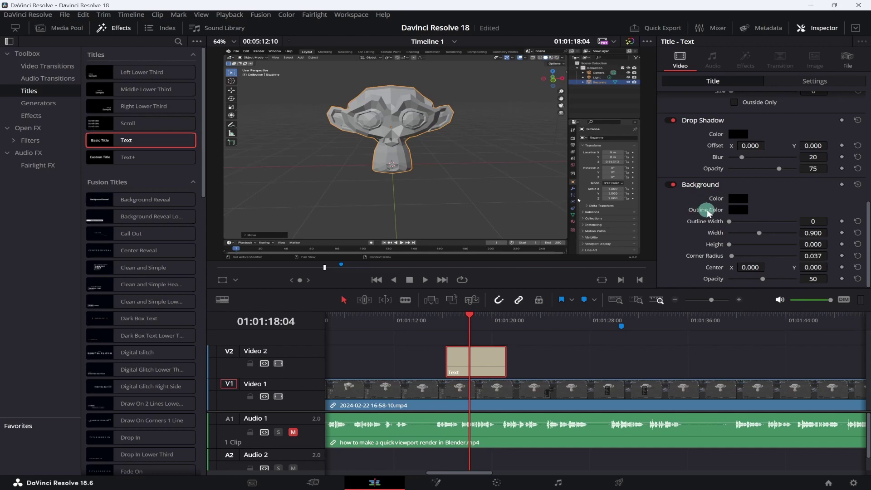
click(736, 211)
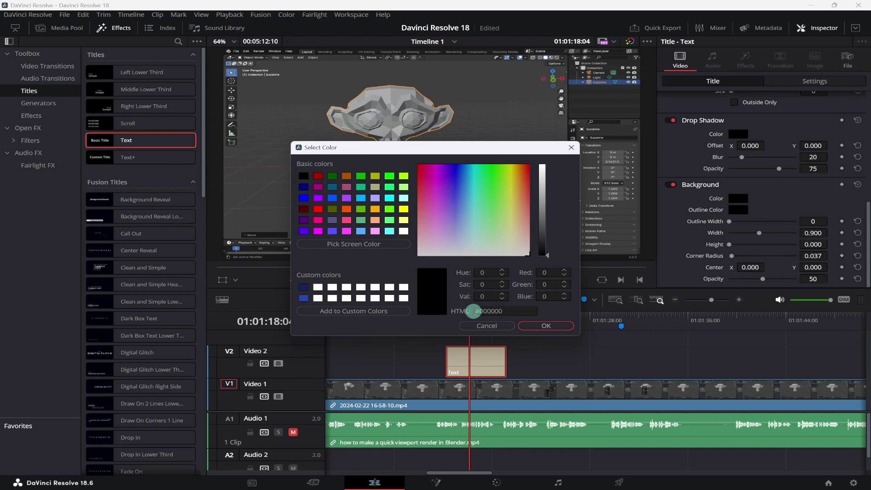
click(404, 209)
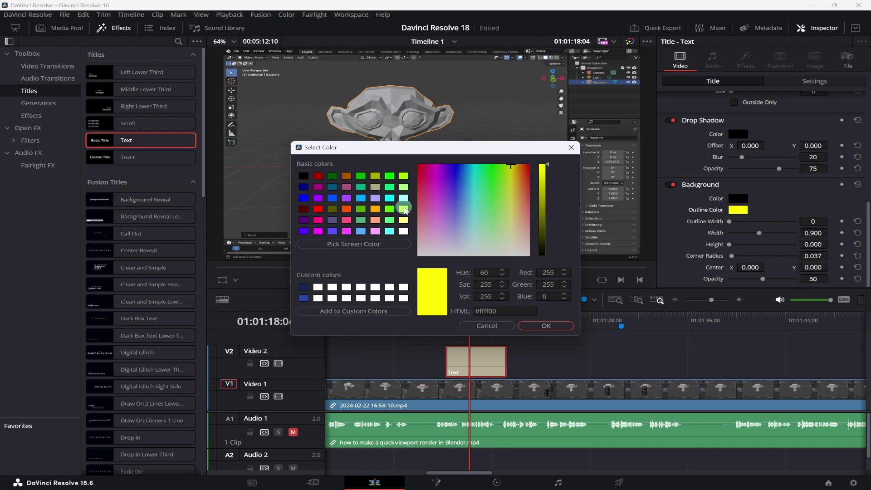
click(546, 326)
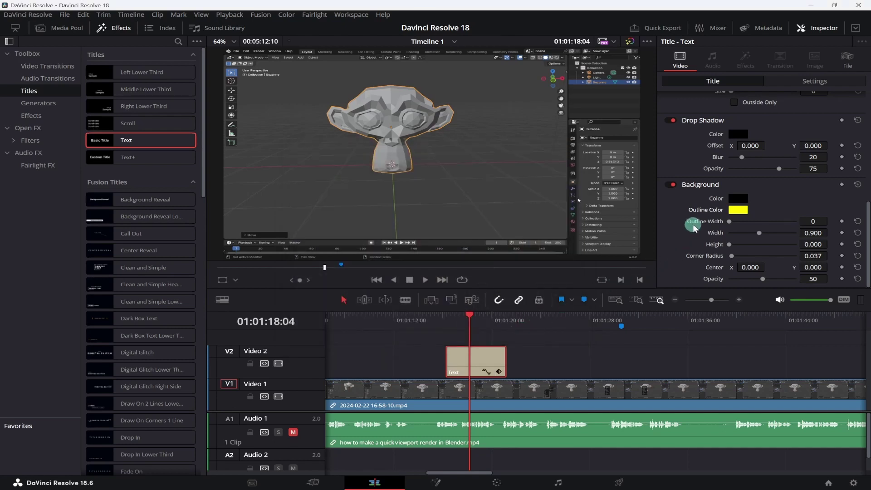
- Set background outline width 6, height 0.214 and opacity 0 for an empty outlined box
drag(694, 227, 735, 226)
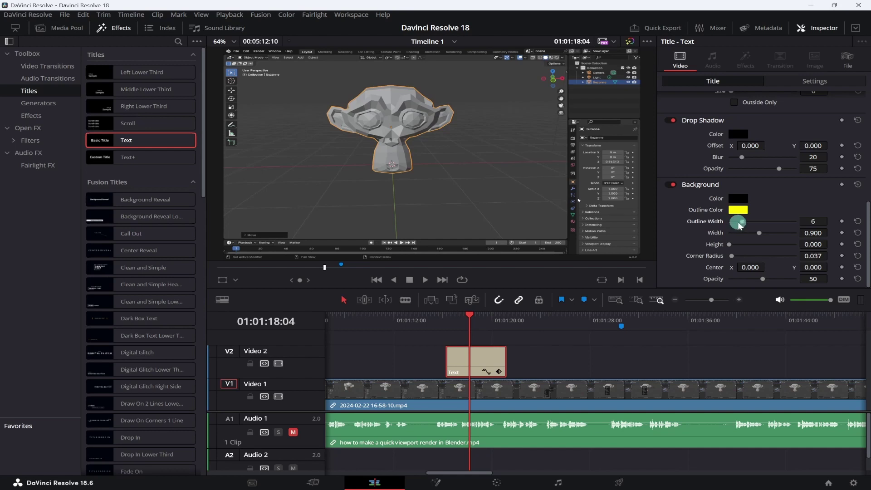
click(729, 245)
mouse_move(730, 247)
mouse_down()
mouse_move(712, 245)
mouse_move(736, 249)
mouse_up()
click(737, 248)
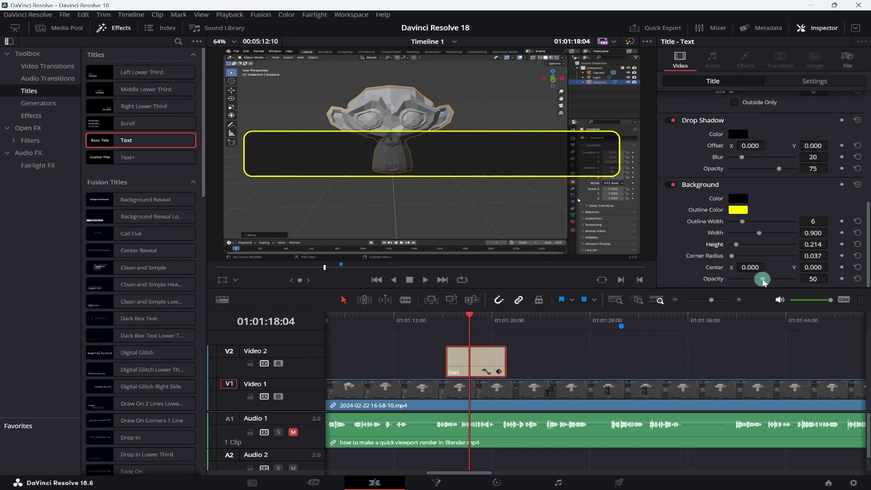
drag(762, 281, 728, 280)
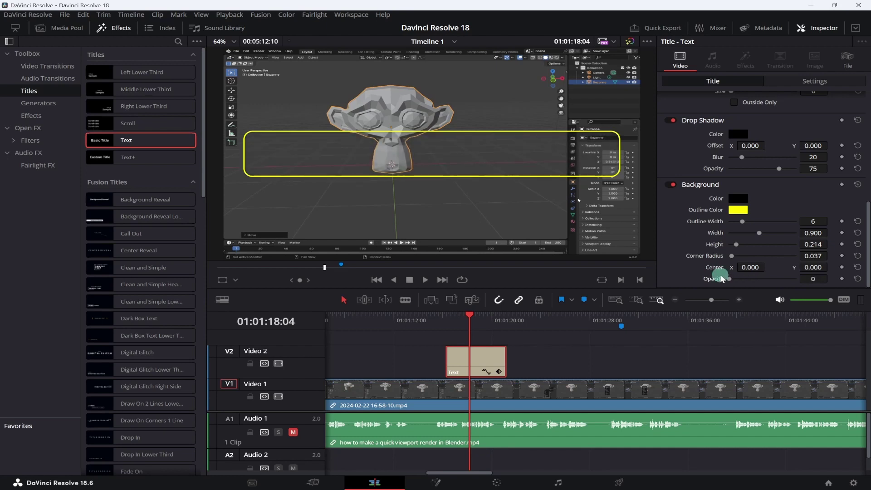
- Shift the yellow box toward the top-left and shrink it to width 0.260, height 0.076
drag(752, 267, 712, 267)
click(813, 272)
drag(815, 276, 832, 267)
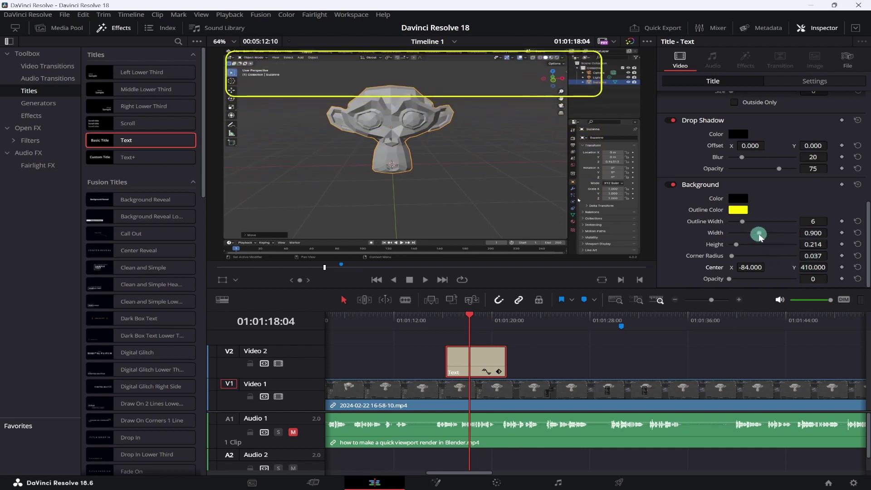
drag(757, 233, 755, 267)
- Move the yellow box to centre -691, 464 and set its corner radius to 0
click(819, 268)
drag(819, 267, 832, 267)
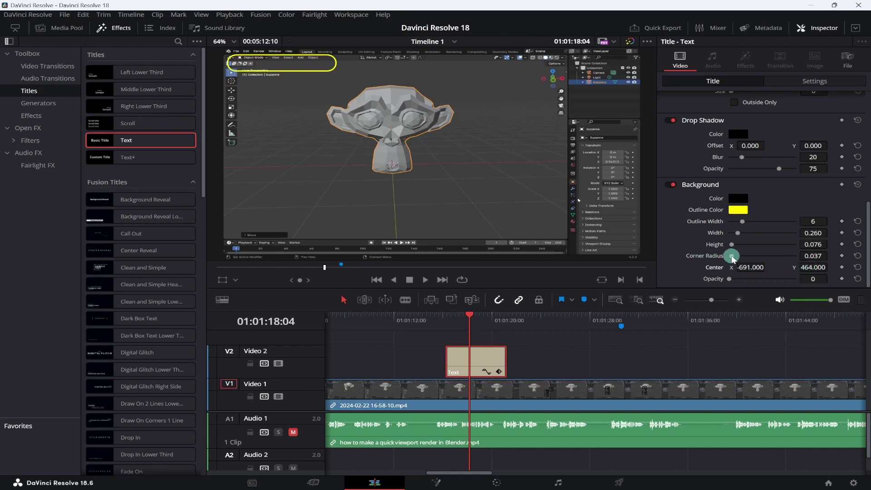
drag(733, 259, 679, 262)
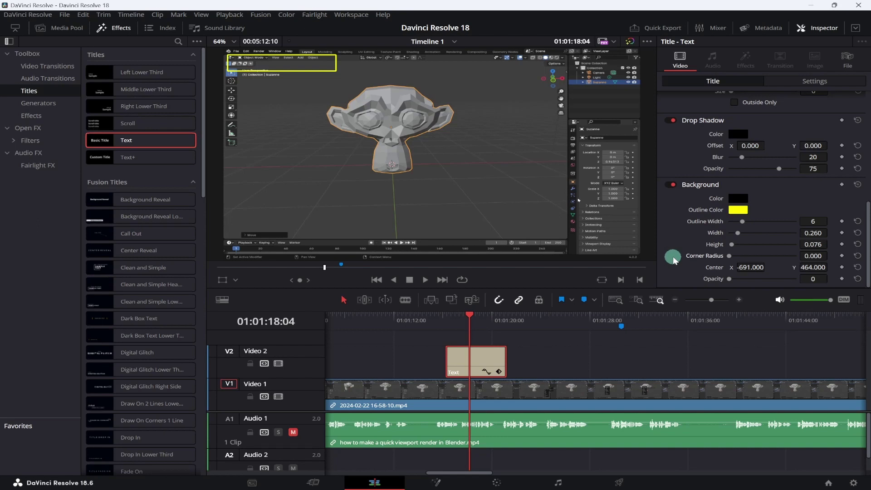
- Add a Cross Dissolve at the title clip's start and a 24-frame Cross Dissolve at its end
click(47, 68)
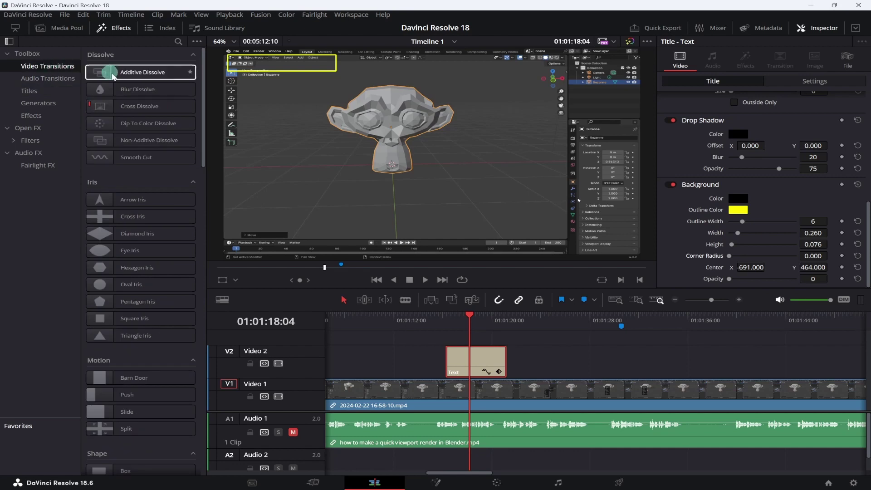
click(147, 107)
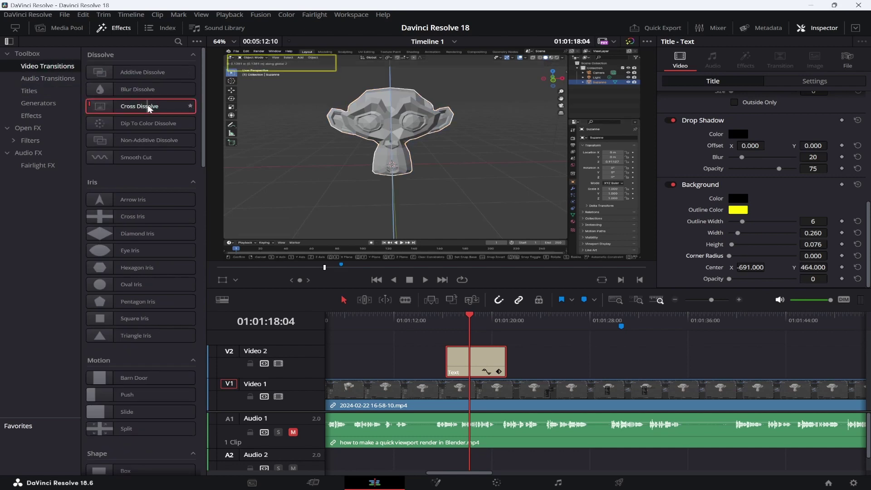
drag(149, 108, 456, 359)
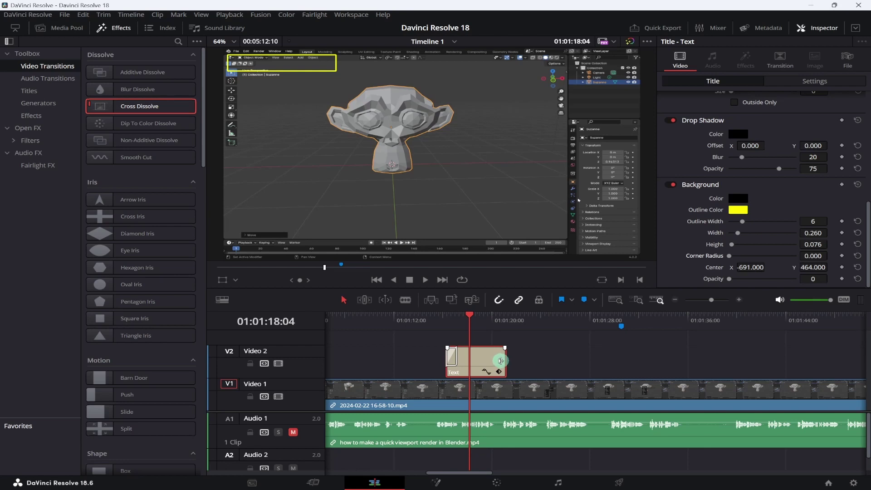
right_click(501, 361)
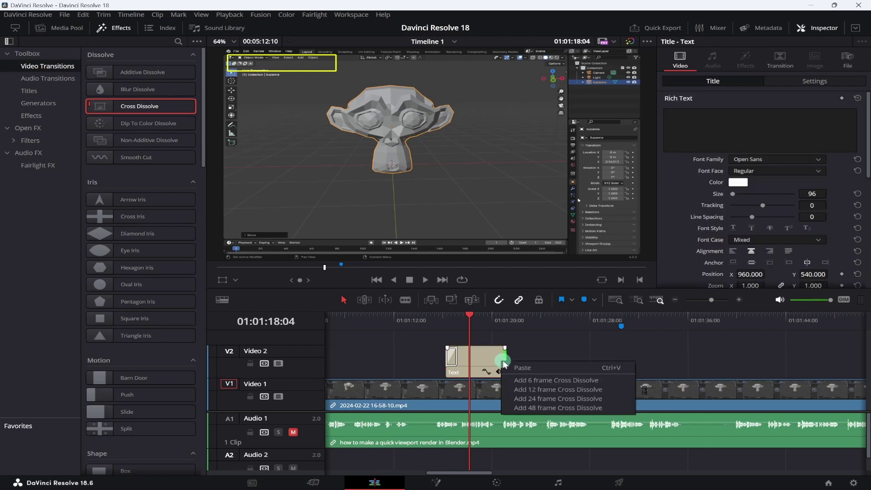
click(540, 398)
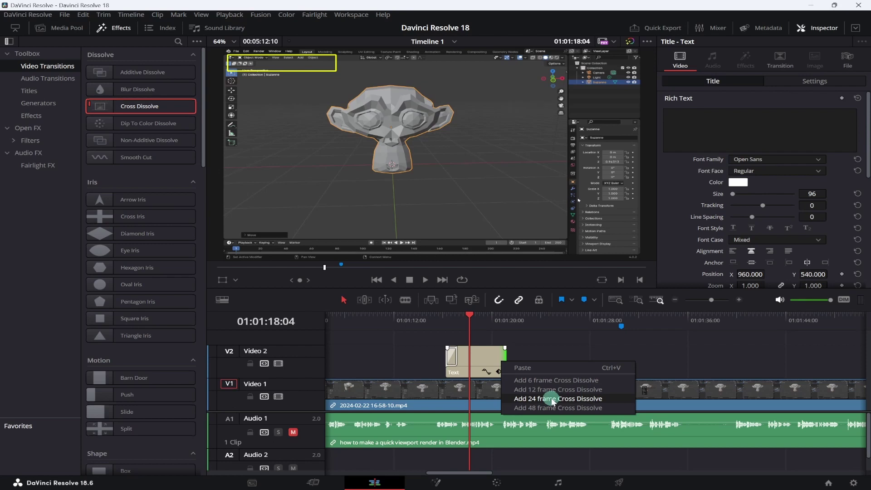
click(552, 399)
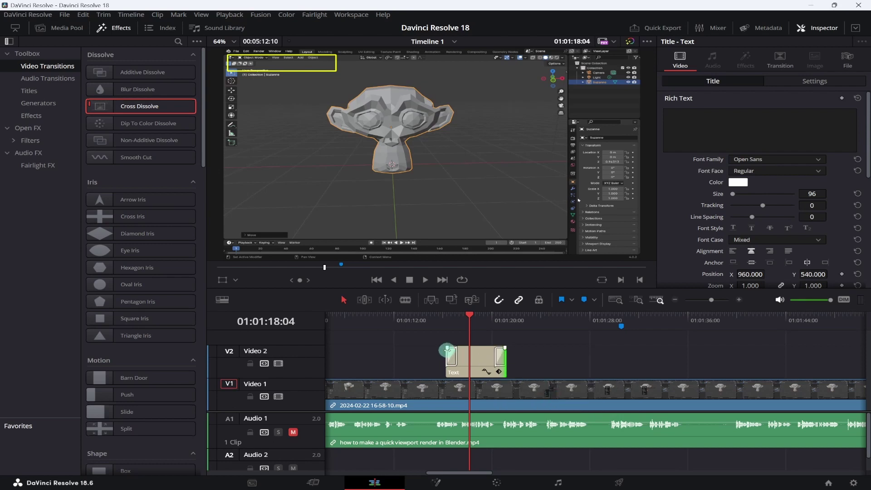
- Set the opening Cross Dissolve's ease to In
click(456, 356)
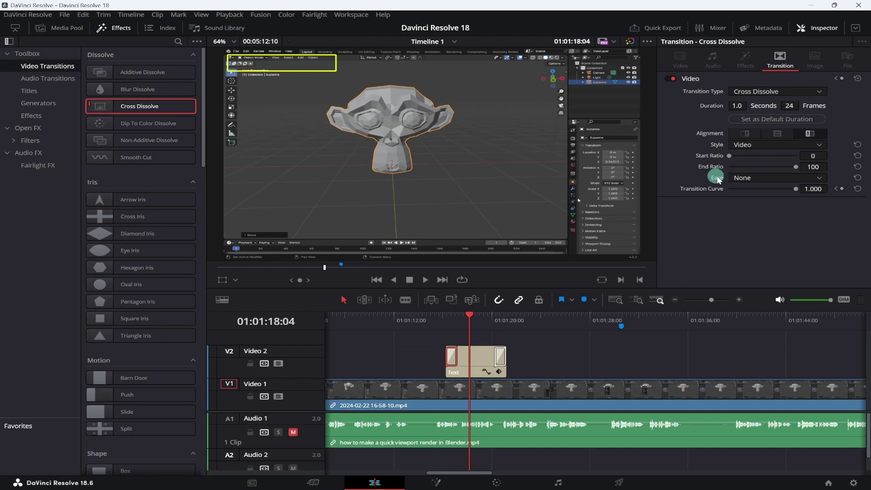
click(819, 179)
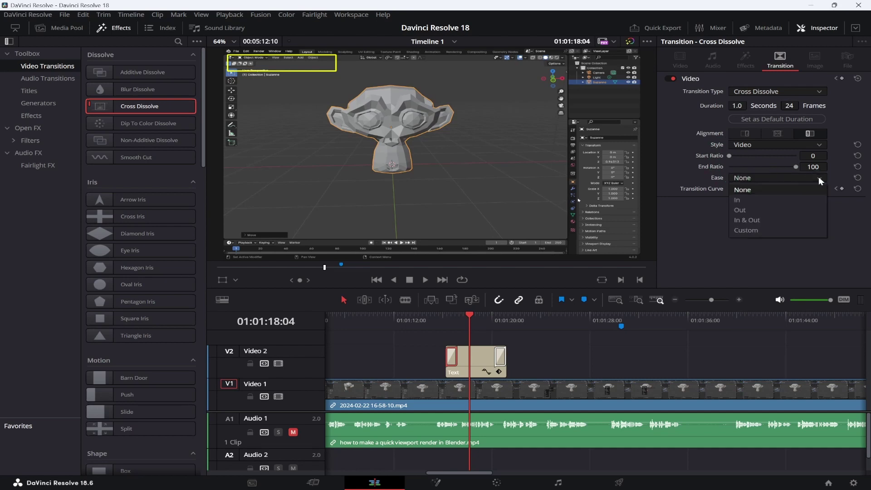
click(745, 200)
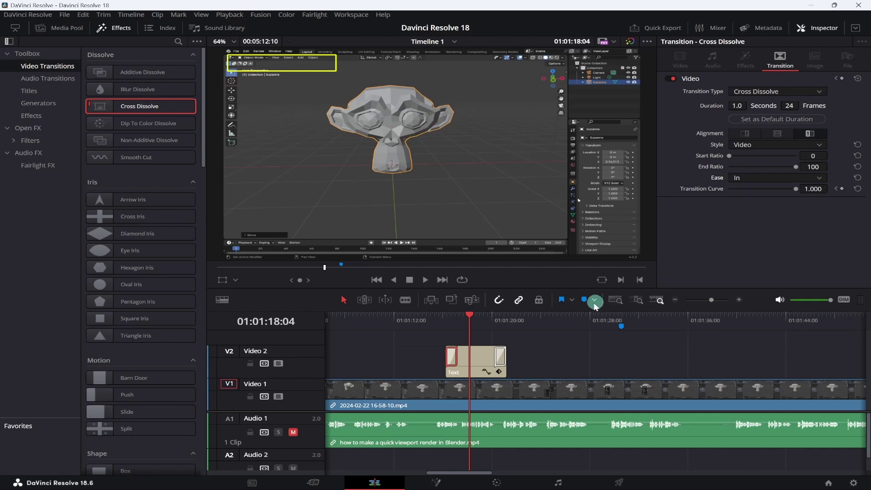
- Set the closing Cross Dissolve's ease to Out
click(499, 353)
click(500, 354)
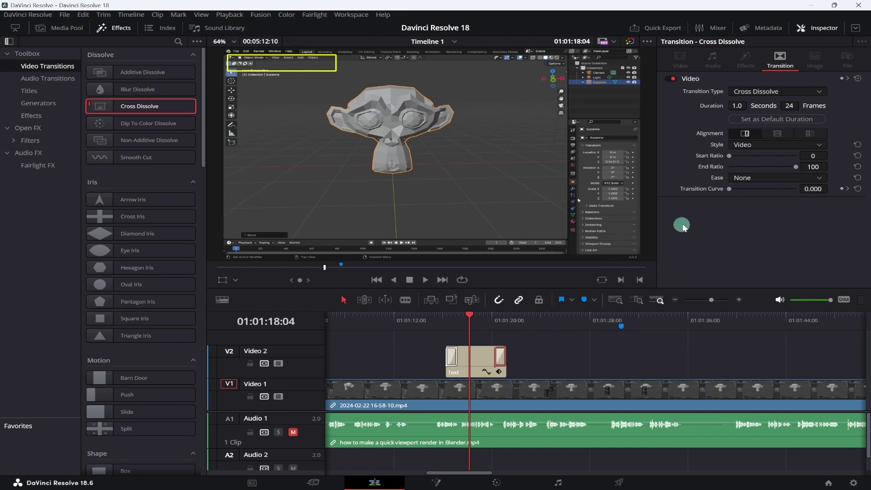
click(750, 178)
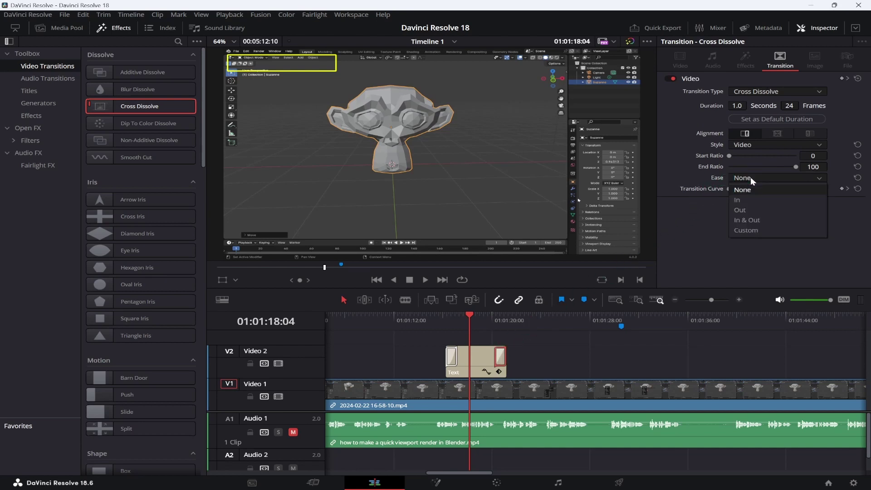
click(755, 209)
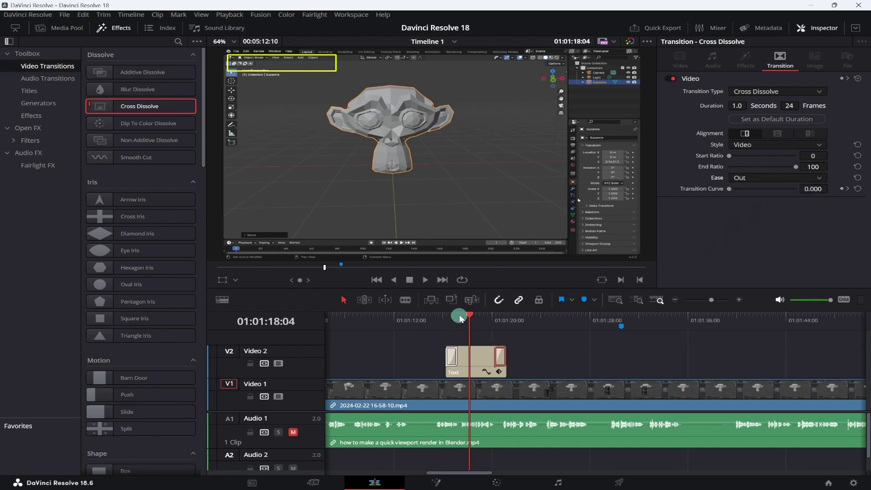
- Preview the title fades, then trim the Text clip's end 16 frames shorter to 04:08
click(429, 314)
key(space)
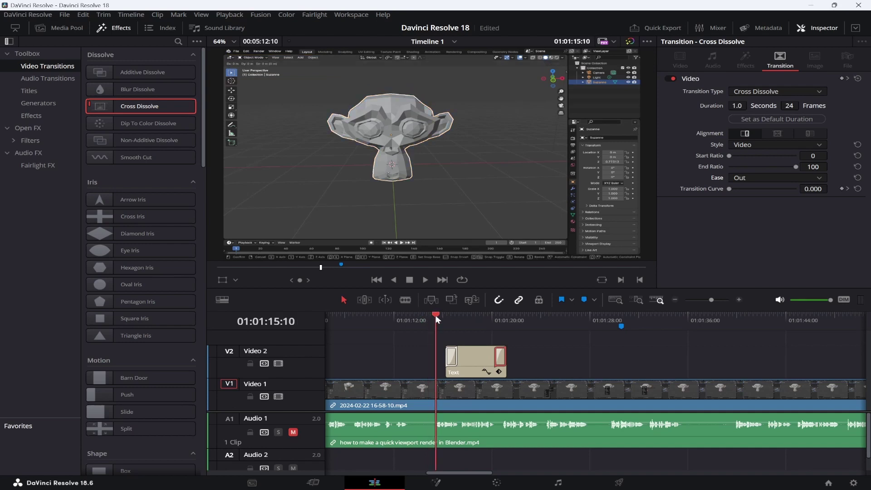
click(432, 311)
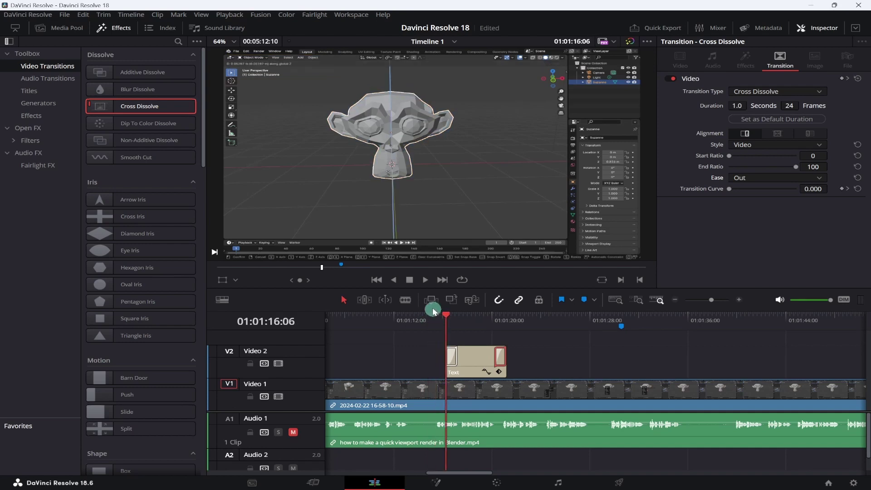
click(419, 284)
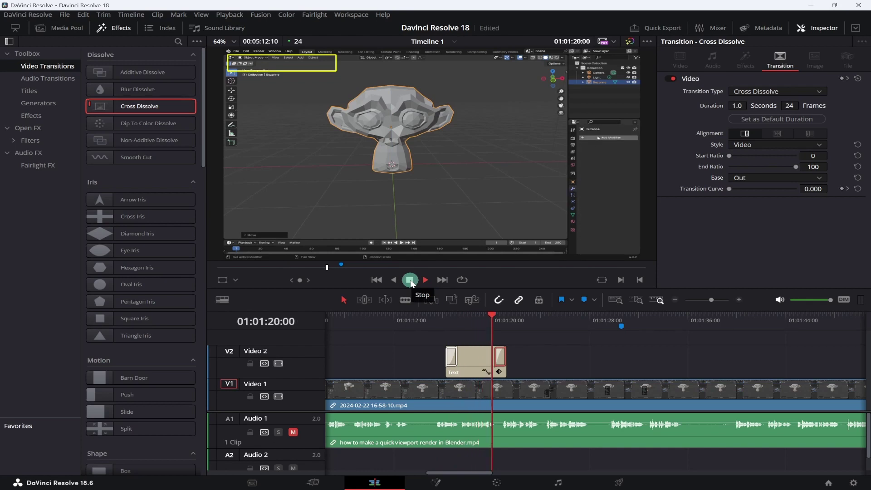
click(409, 280)
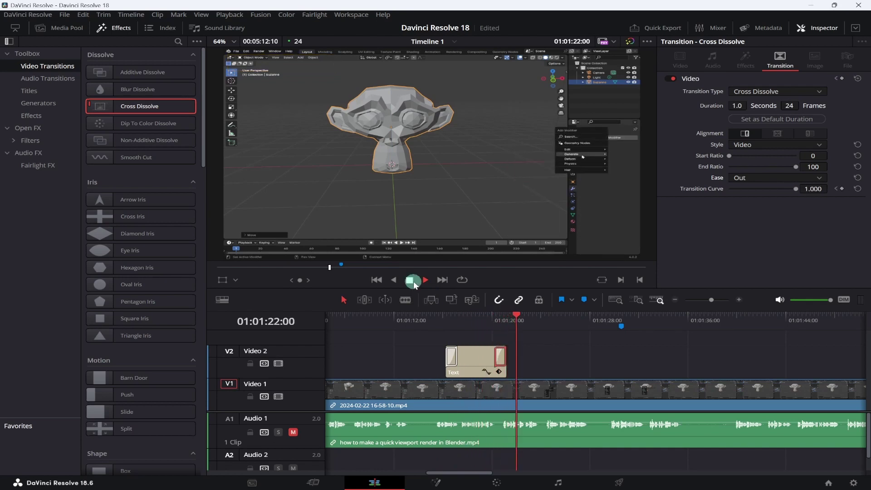
drag(505, 368, 486, 368)
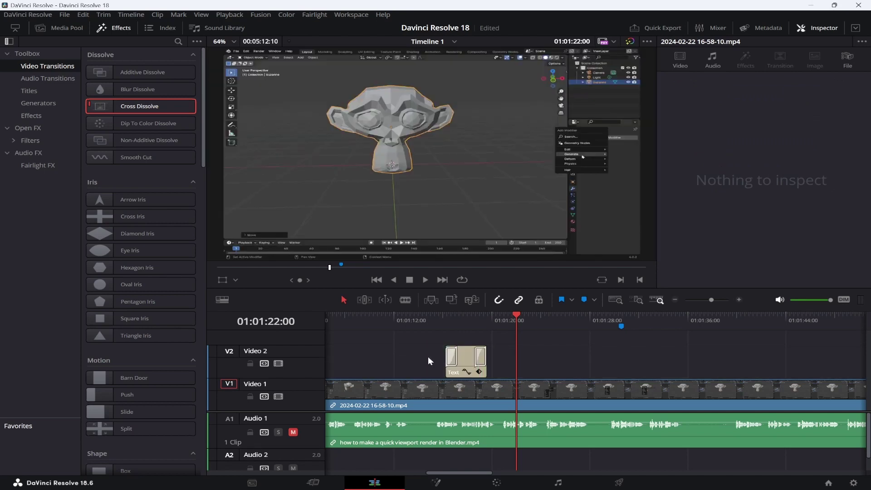
click(490, 355)
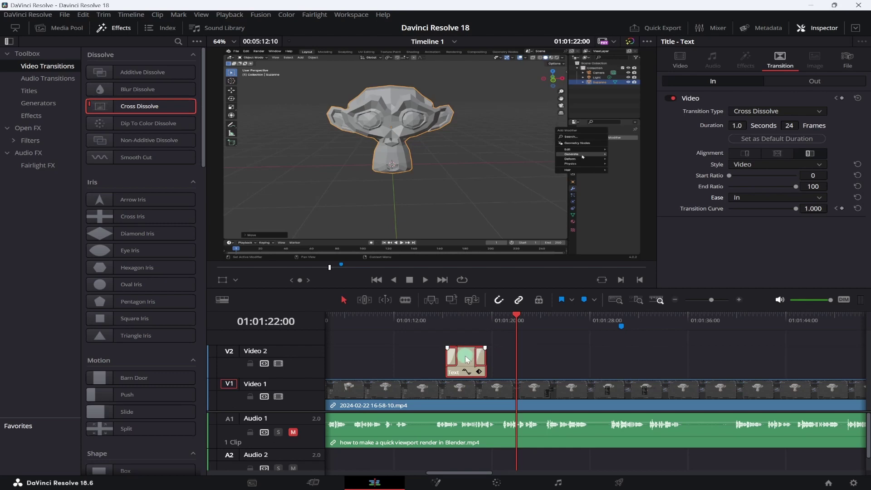
- Copy the Text title and paste it onto Video 2 at 01:01:29:18
right_click(467, 359)
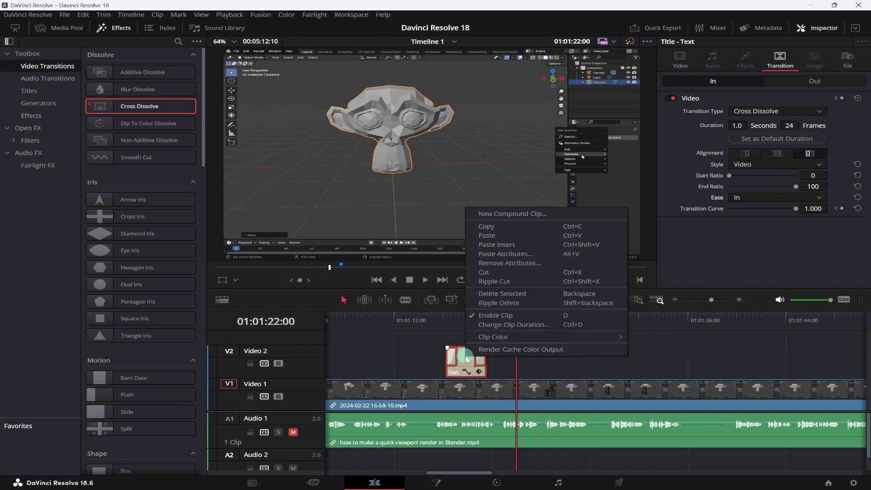
click(496, 227)
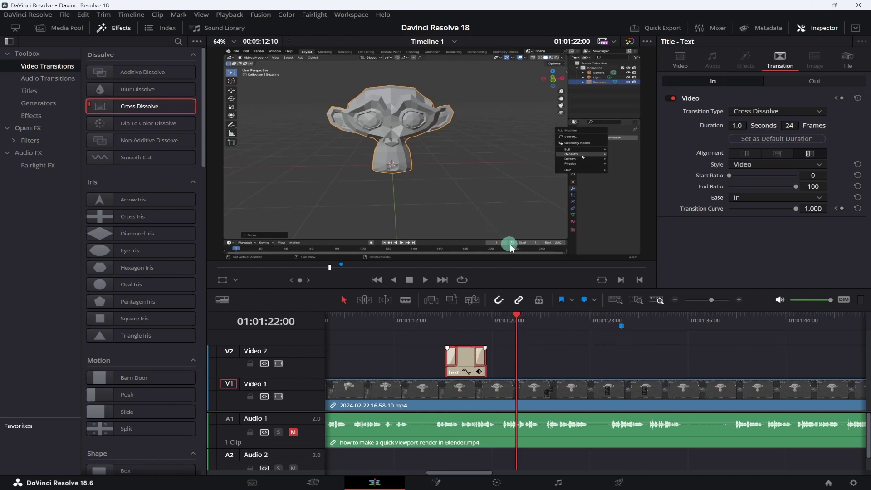
click(611, 316)
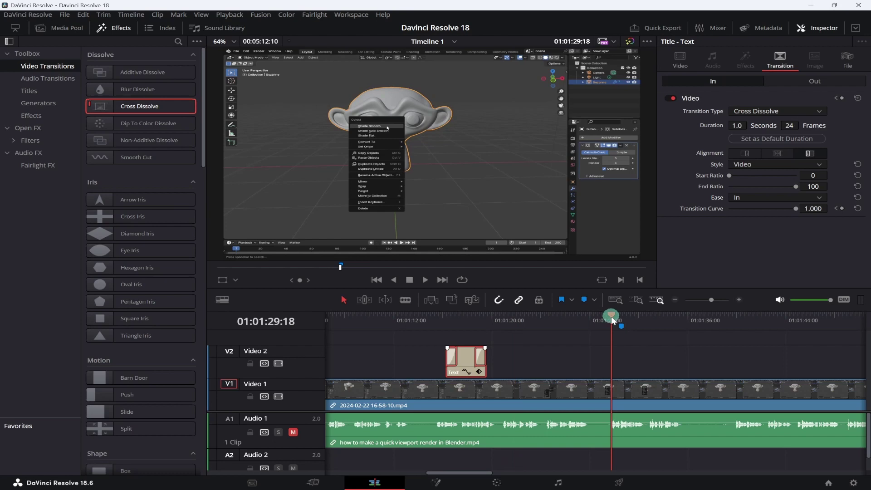
click(620, 370)
right_click(630, 374)
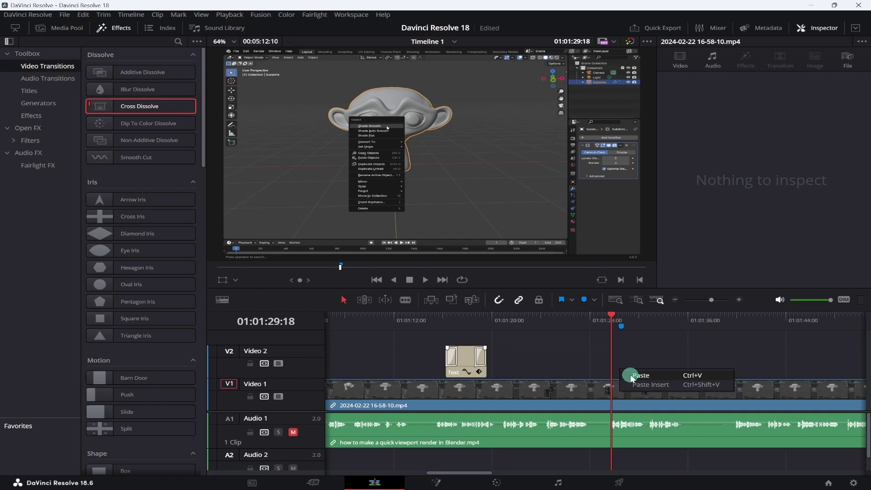
click(632, 376)
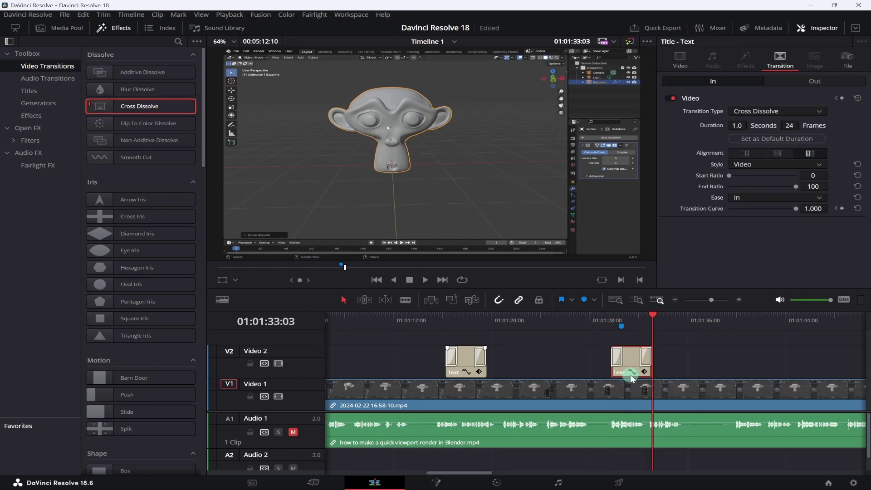
- Reset the pasted title's background centre, then move the box to about -251, 122
click(632, 357)
click(633, 320)
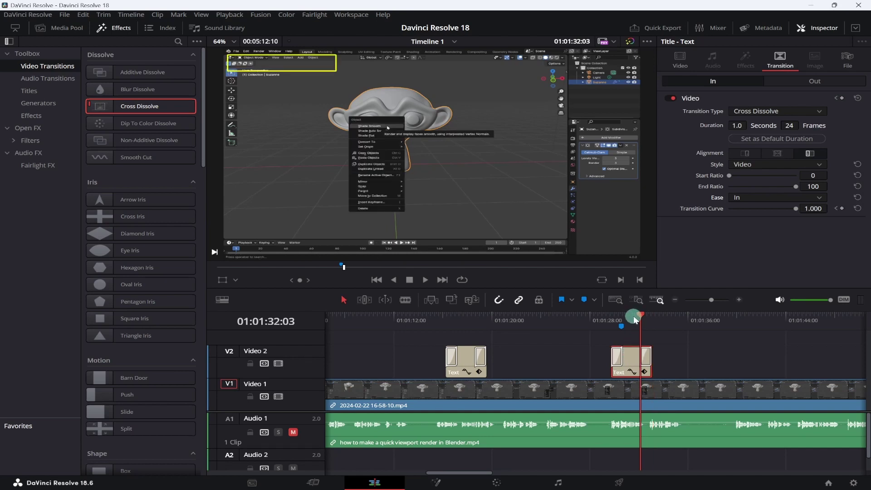
click(680, 63)
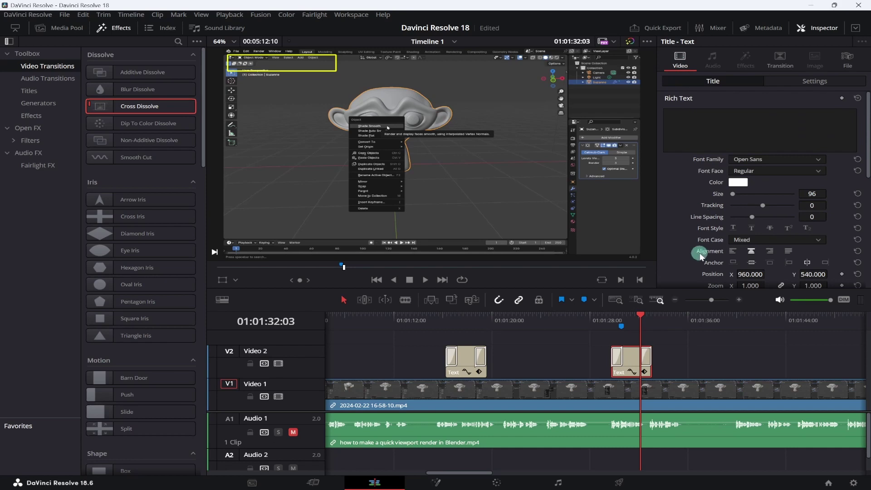
scroll(694, 256, down, 8)
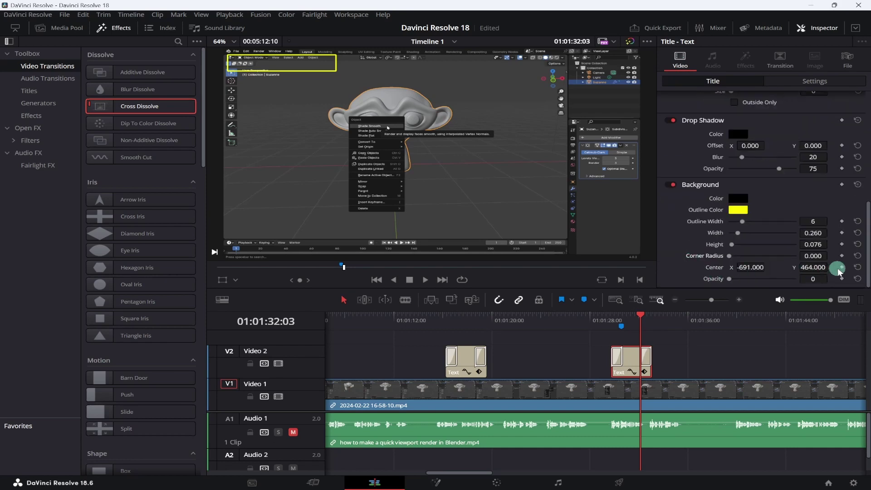
click(857, 268)
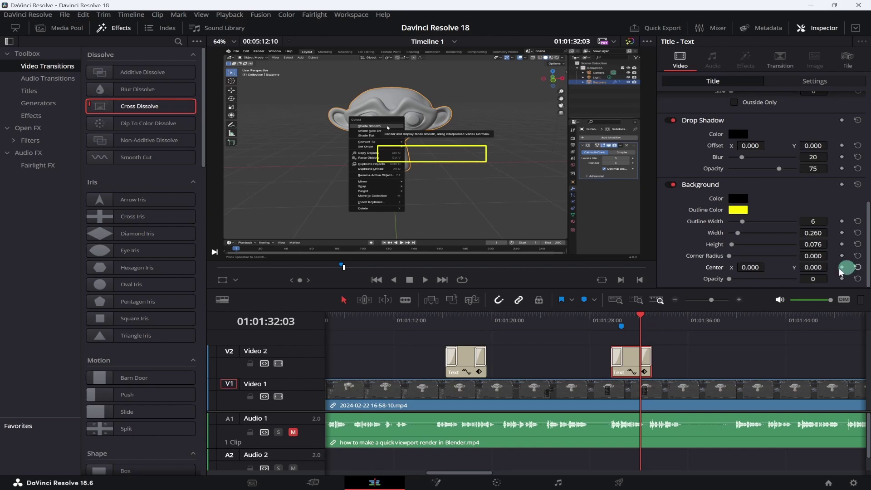
drag(751, 267, 831, 266)
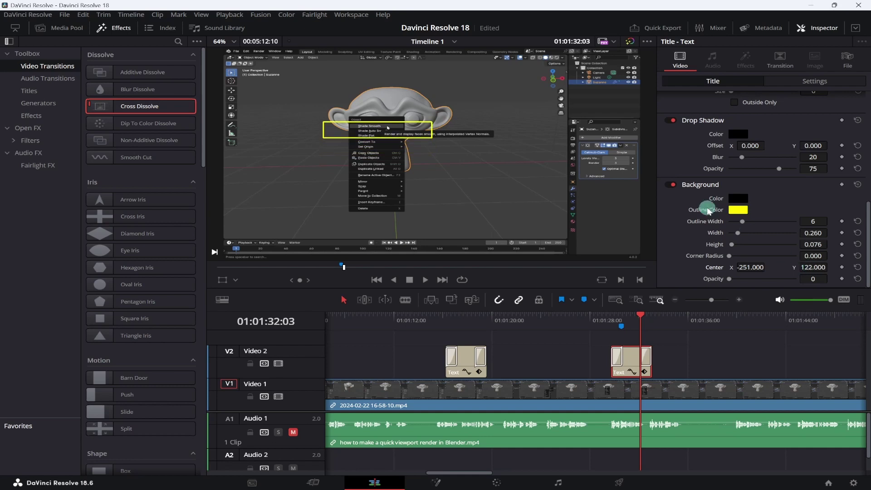
- Give the second title's box a cyan outline and round it into an oval with corner radius 0.473
click(737, 210)
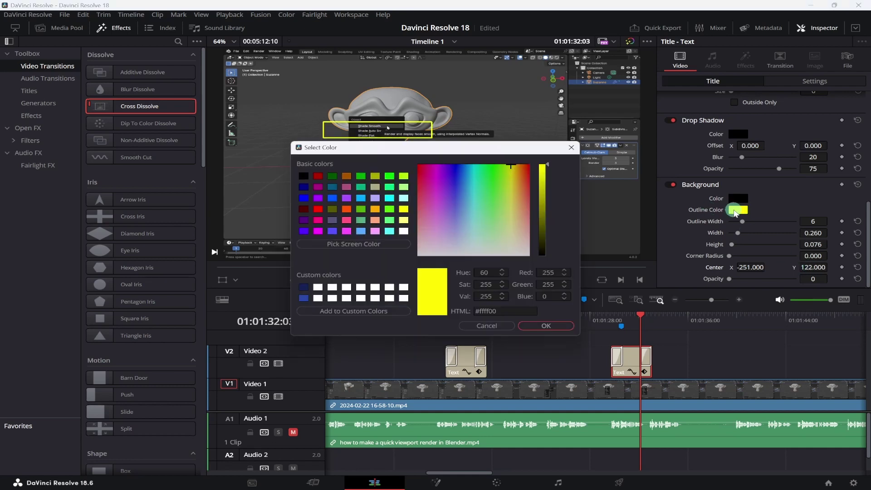
click(389, 198)
click(546, 325)
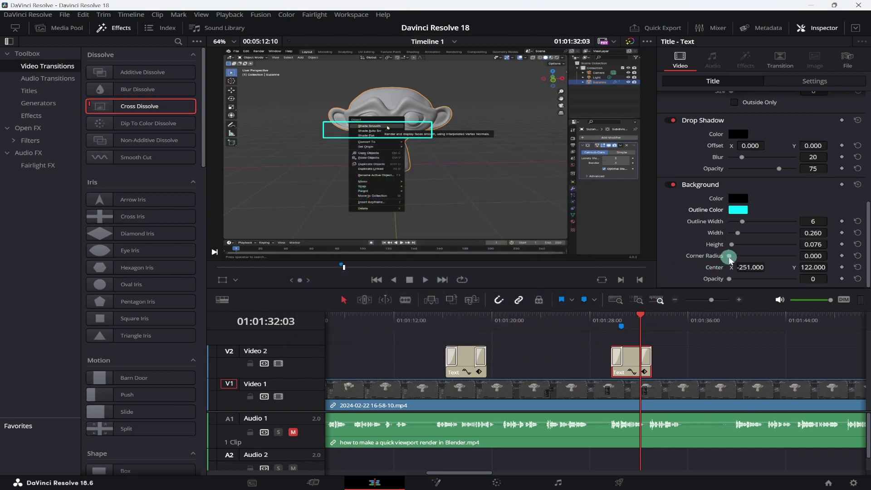
drag(729, 256, 761, 256)
click(681, 278)
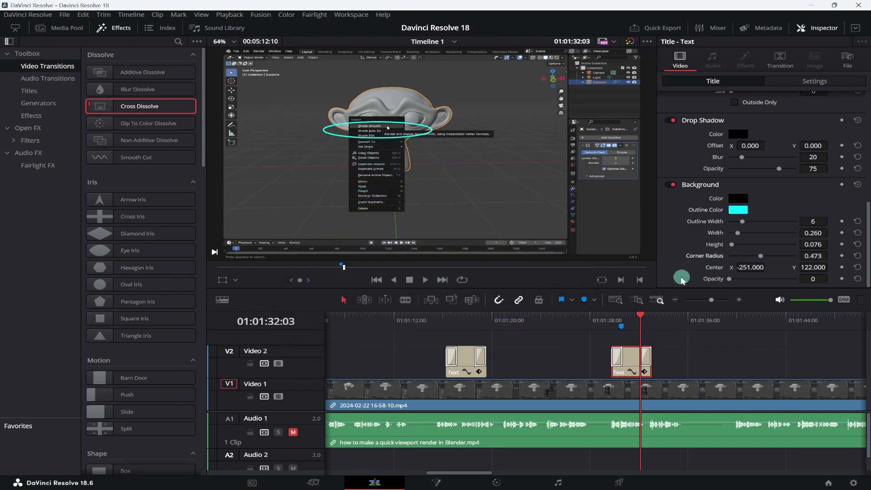